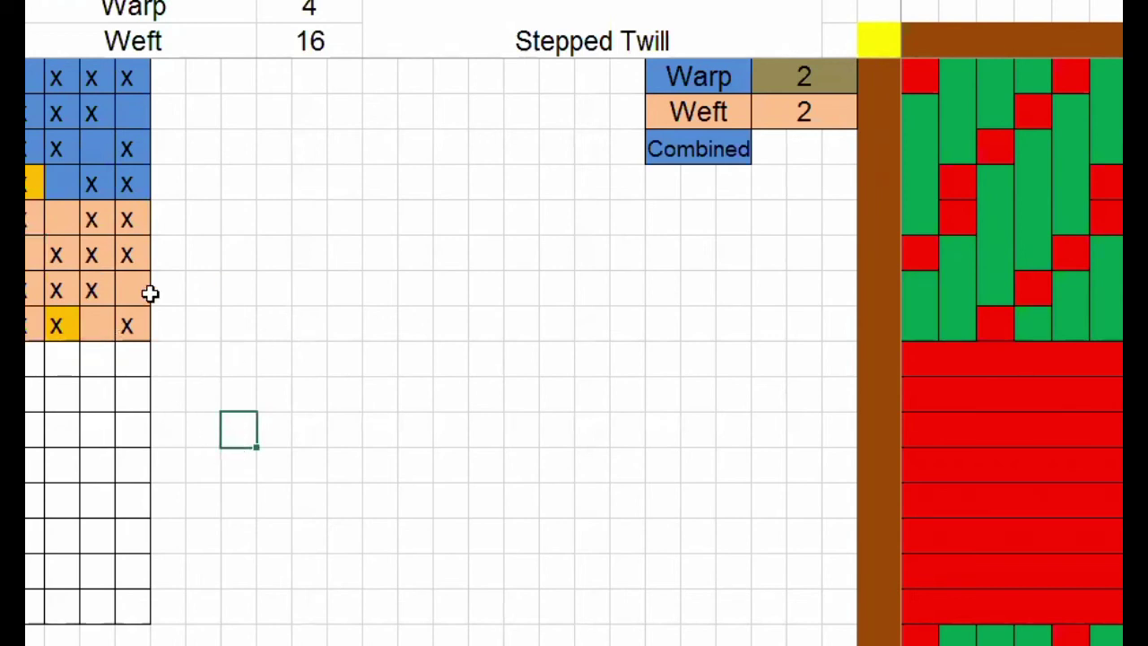
- Fill the four-row 4×4 block below the peach block with olive green
left_click(32, 363)
mouse_move(32, 363)
left_mouse_down()
mouse_move(151, 422)
mouse_move(135, 458)
left_mouse_up()
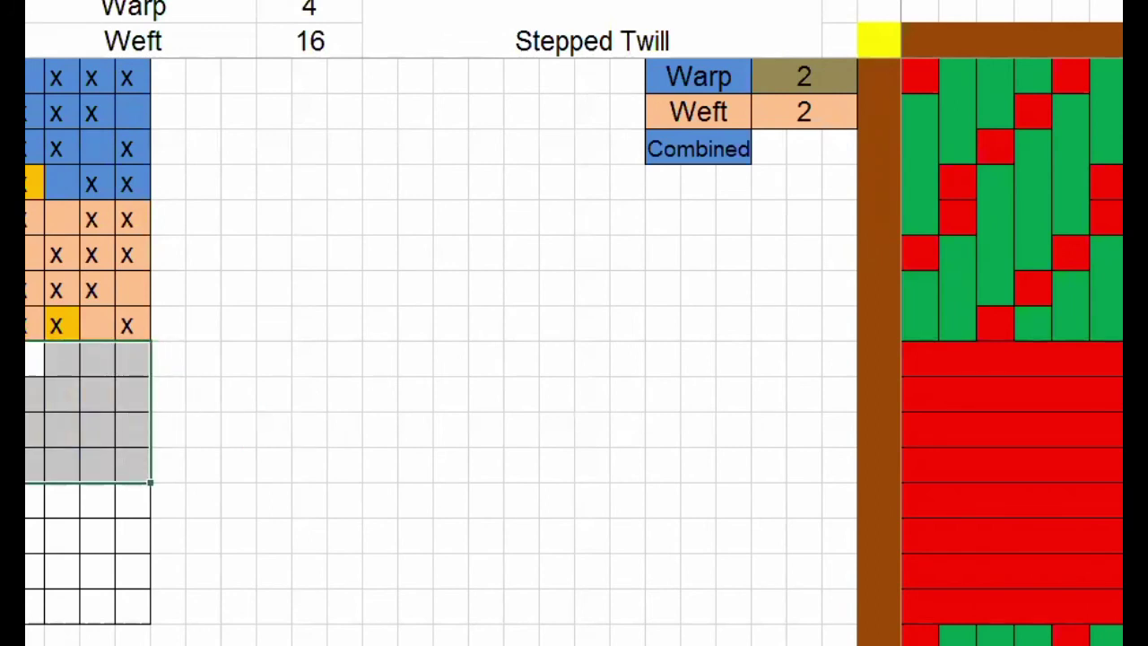
key("alt+h")
key("h")
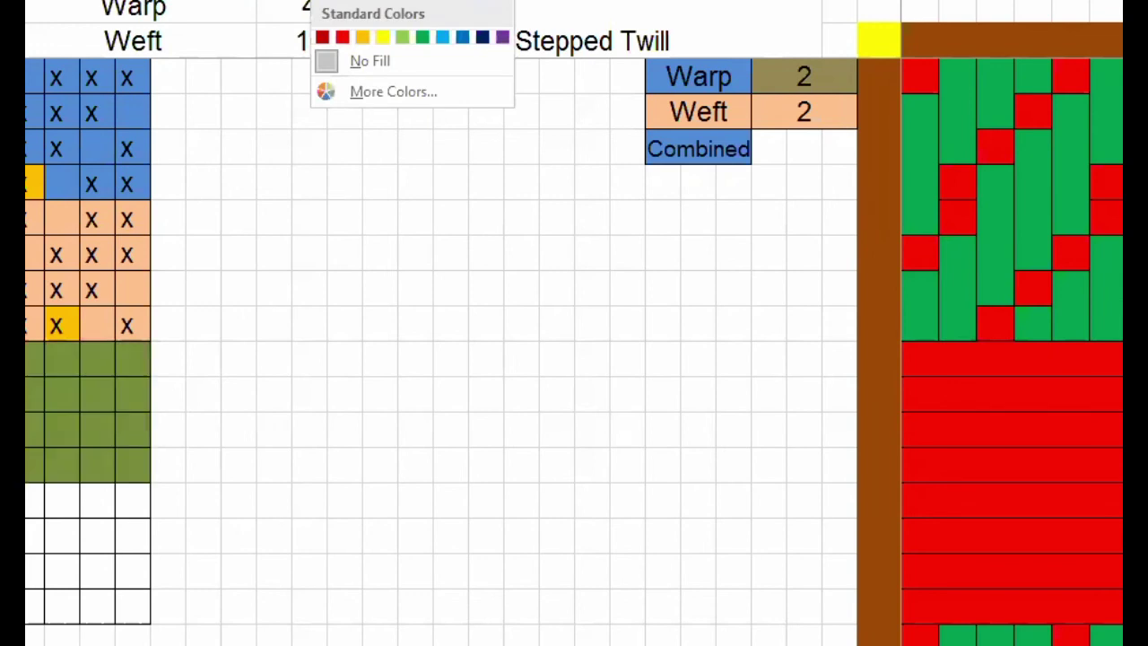
key("Return")
left_click(203, 394)
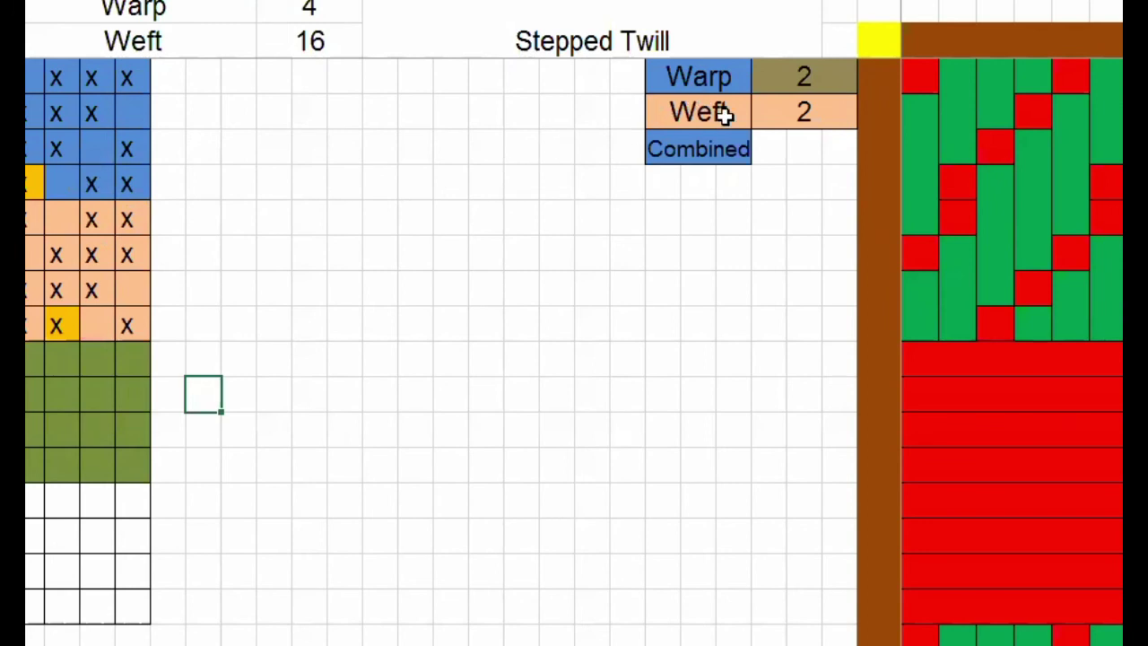
left_click(96, 468)
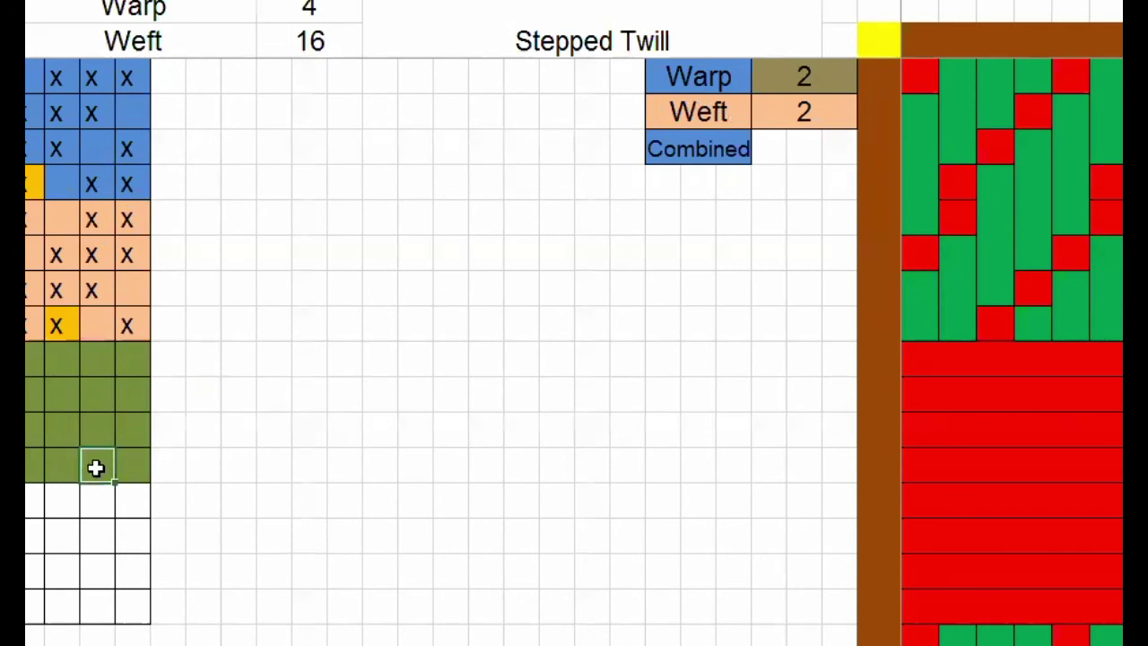
- Enter x marks in the third column of the olive block
type("x")
key("Up")
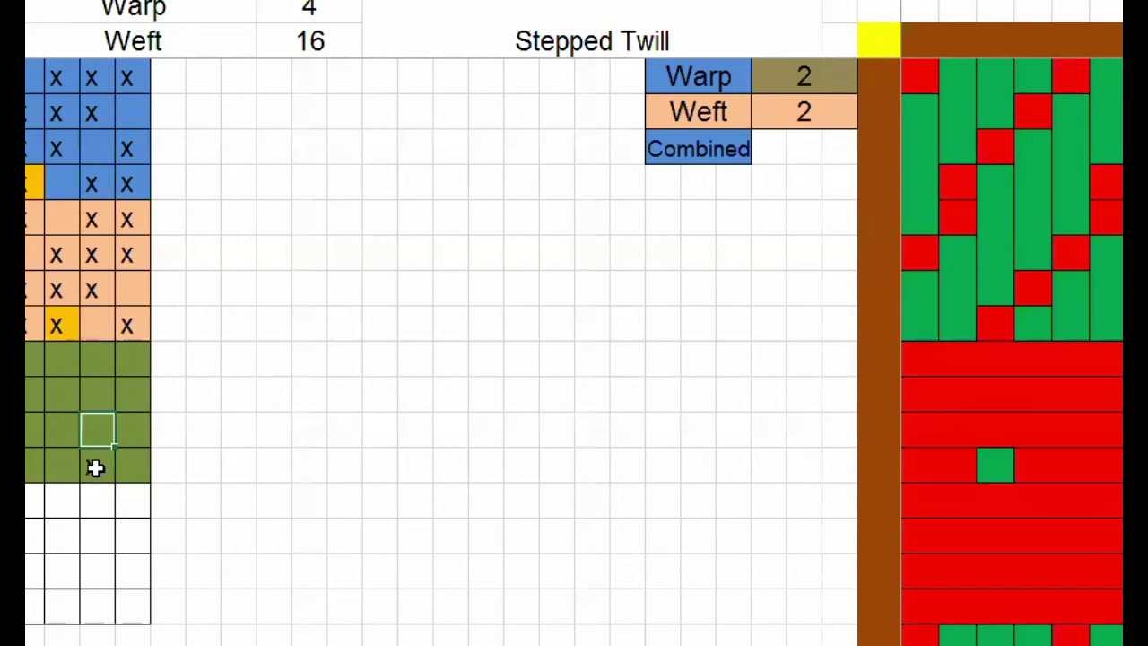
left_click(96, 467)
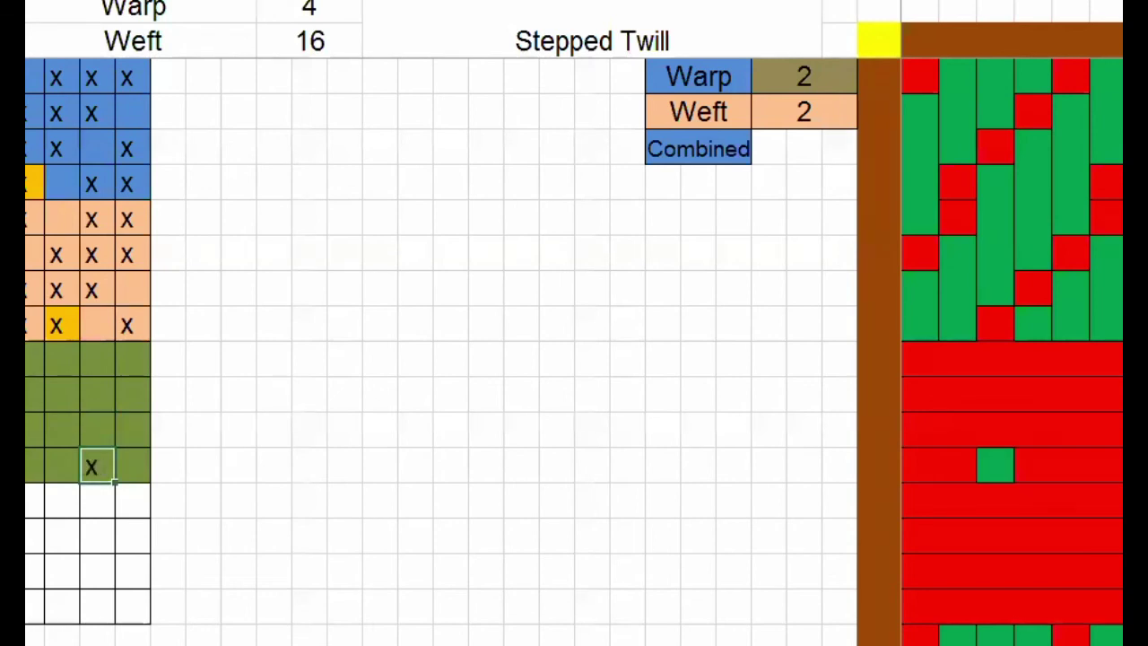
left_click(113, 443)
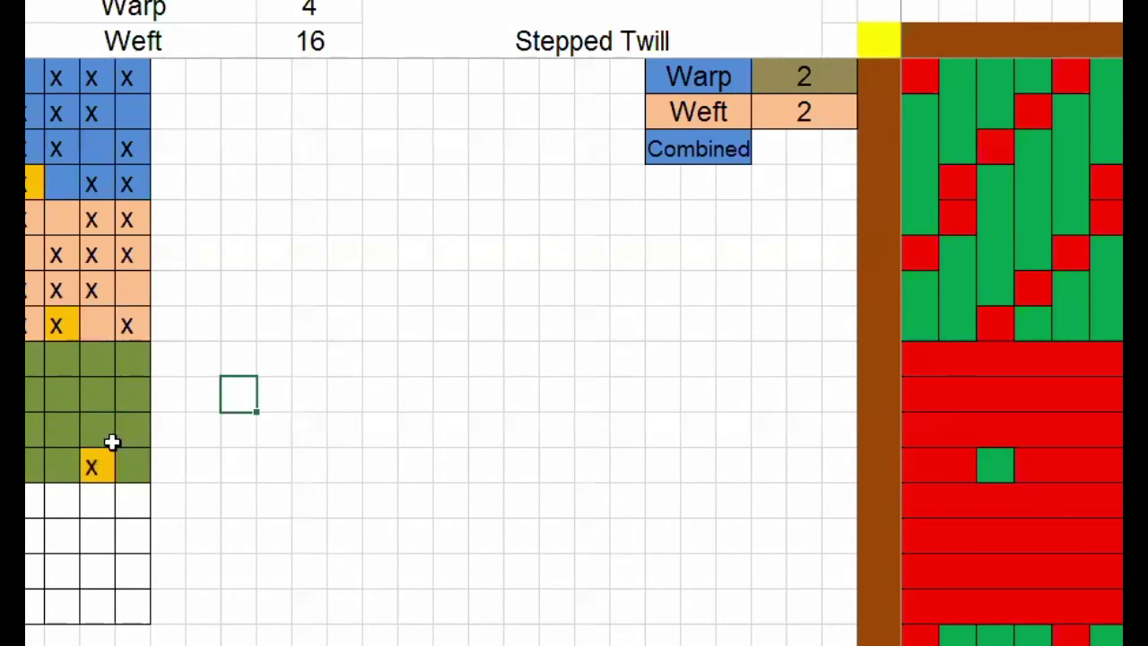
type("x")
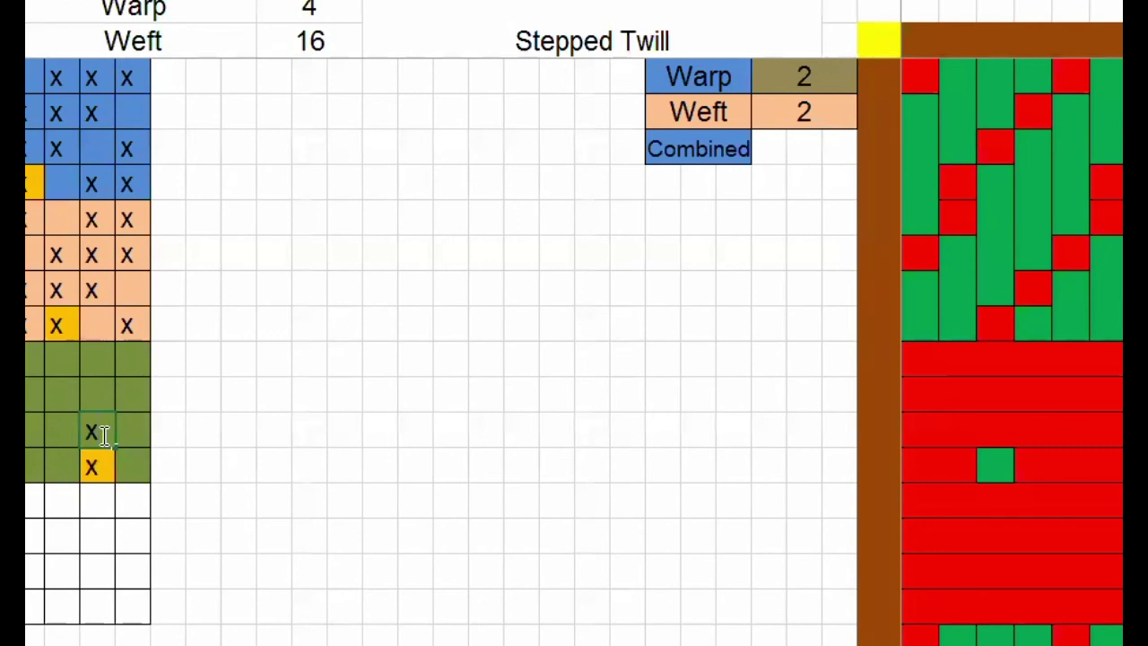
key("Up")
type("x")
- Add three stepped x marks to the fourth column of the olive block
key("Right")
key("Down")
type("x")
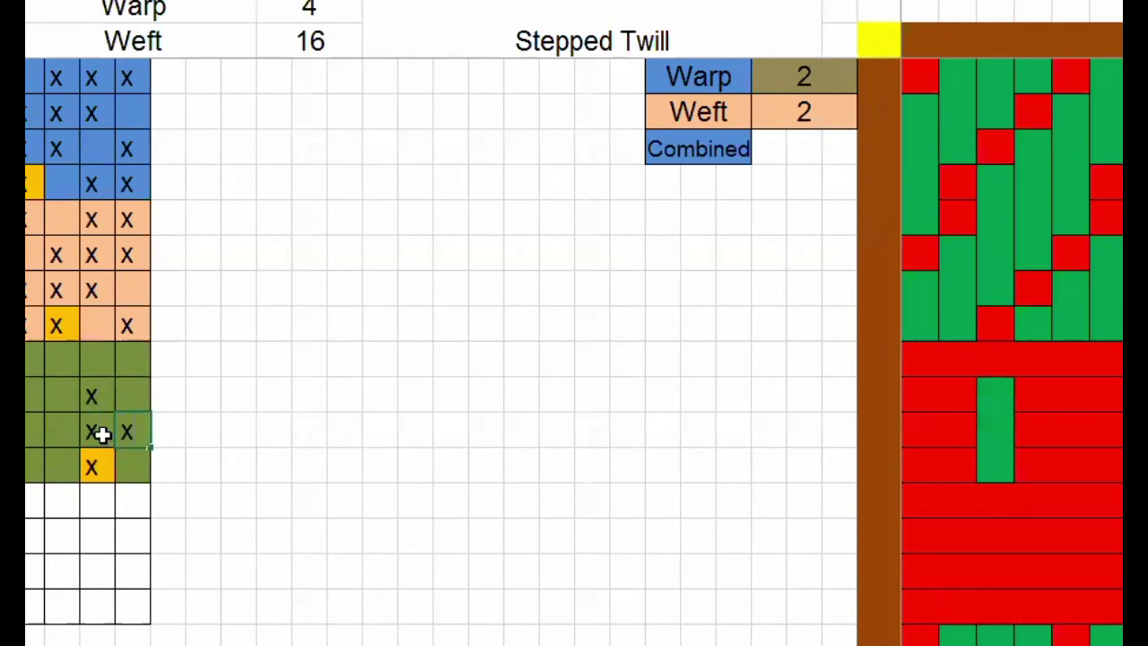
key("Up")
type("x")
key("Up")
type("x")
key("Return")
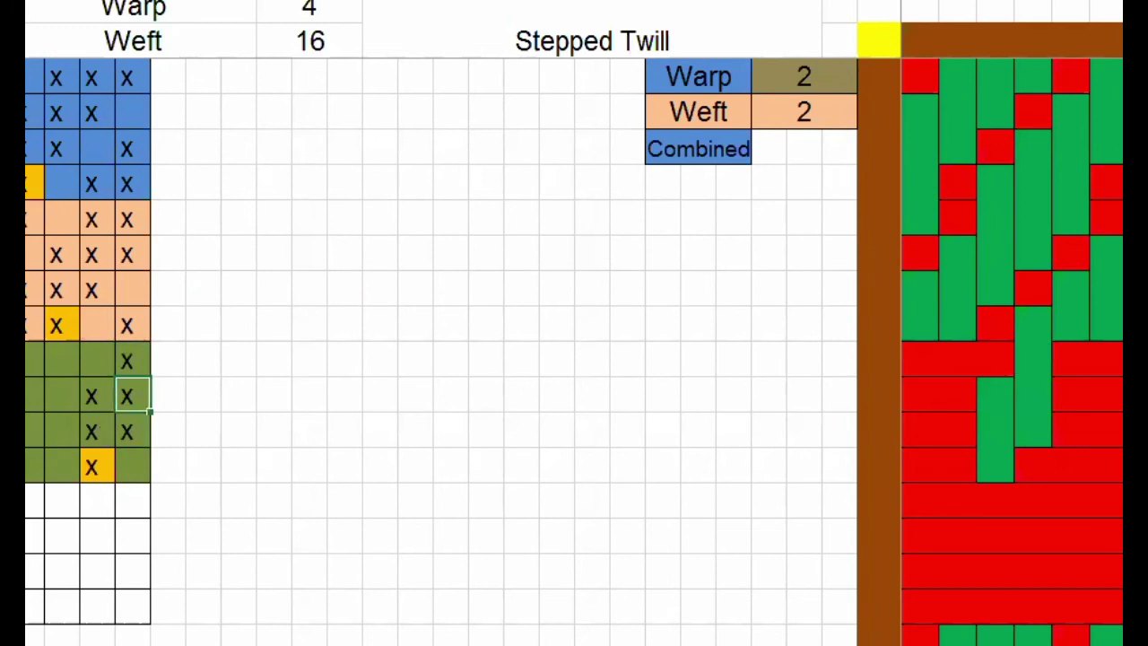
left_click(135, 431)
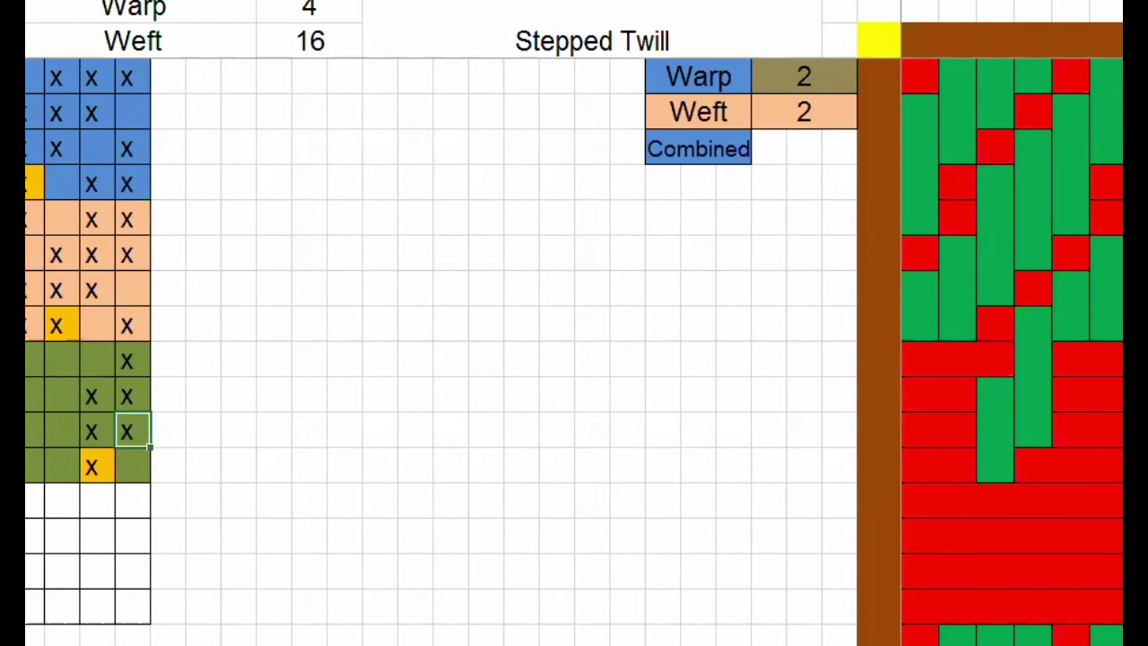
- Mark x in three first-column cells of the olive block
left_click(28, 399)
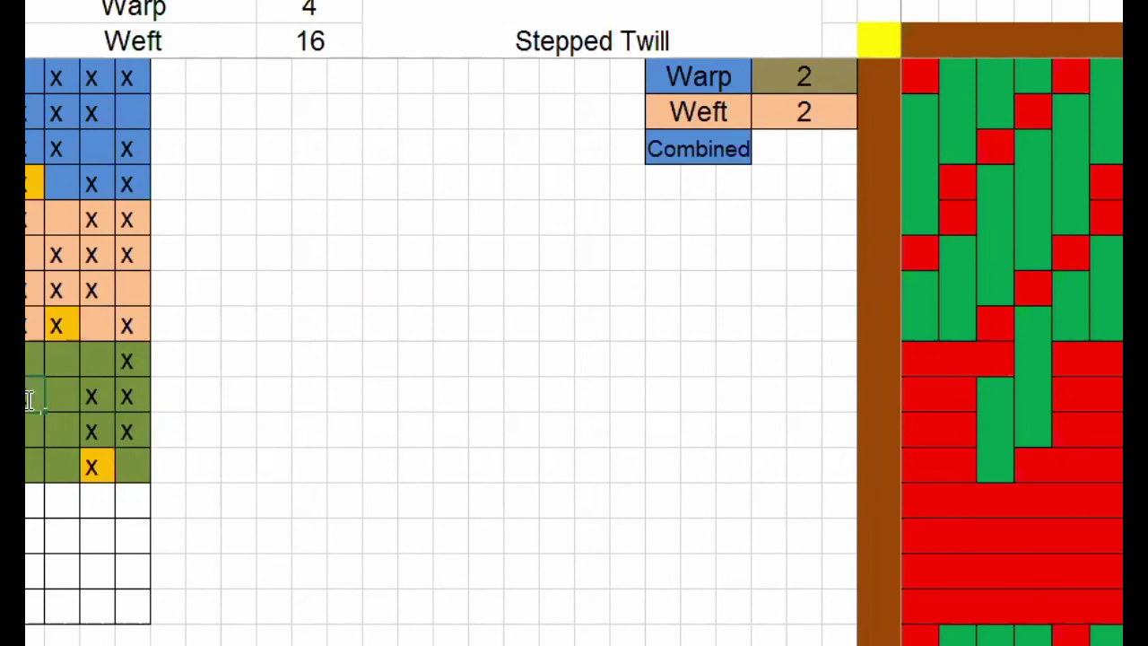
type("x")
key("Up")
type("x")
key("Down")
key("Down")
key("Down")
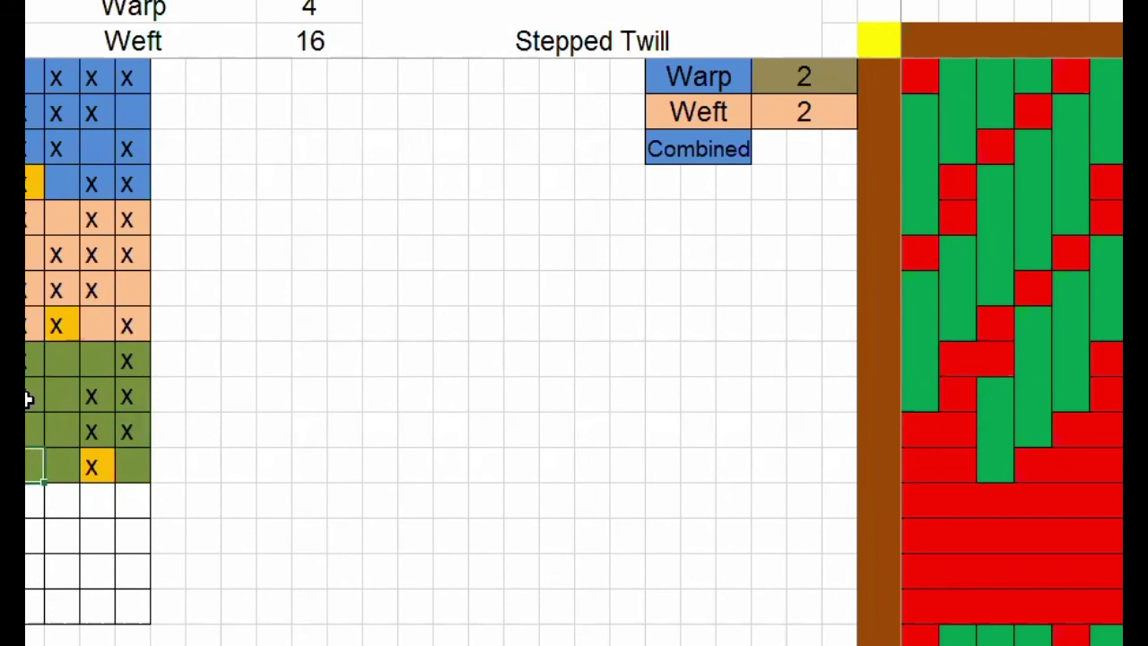
type("x")
left_click(31, 398)
- Clear a mistaken x and mark two second-column cells of the olive block
left_click(62, 361)
type("x")
key("BackSpace")
key("Down")
key("Down")
key("Down")
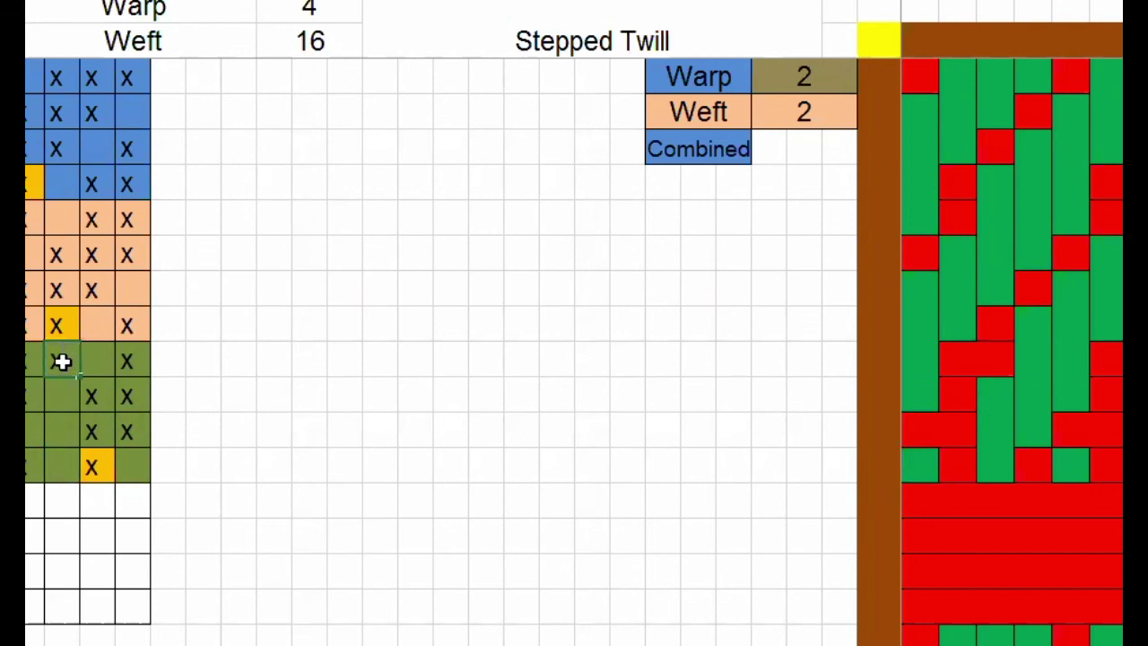
type("x")
key("Up")
type("x")
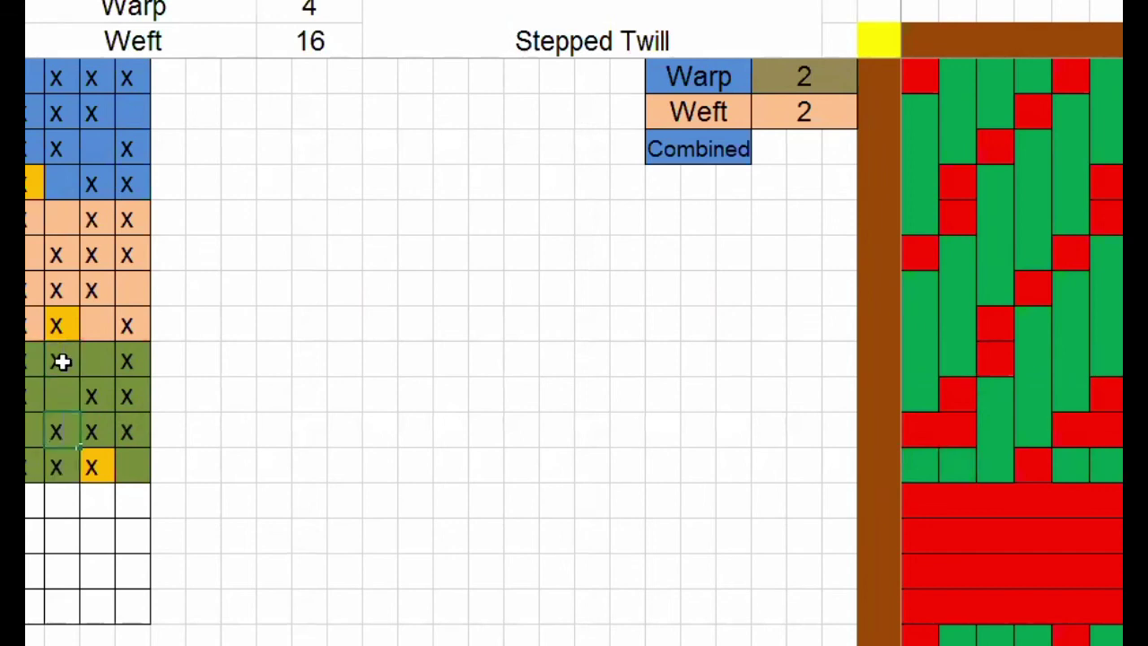
key("Down")
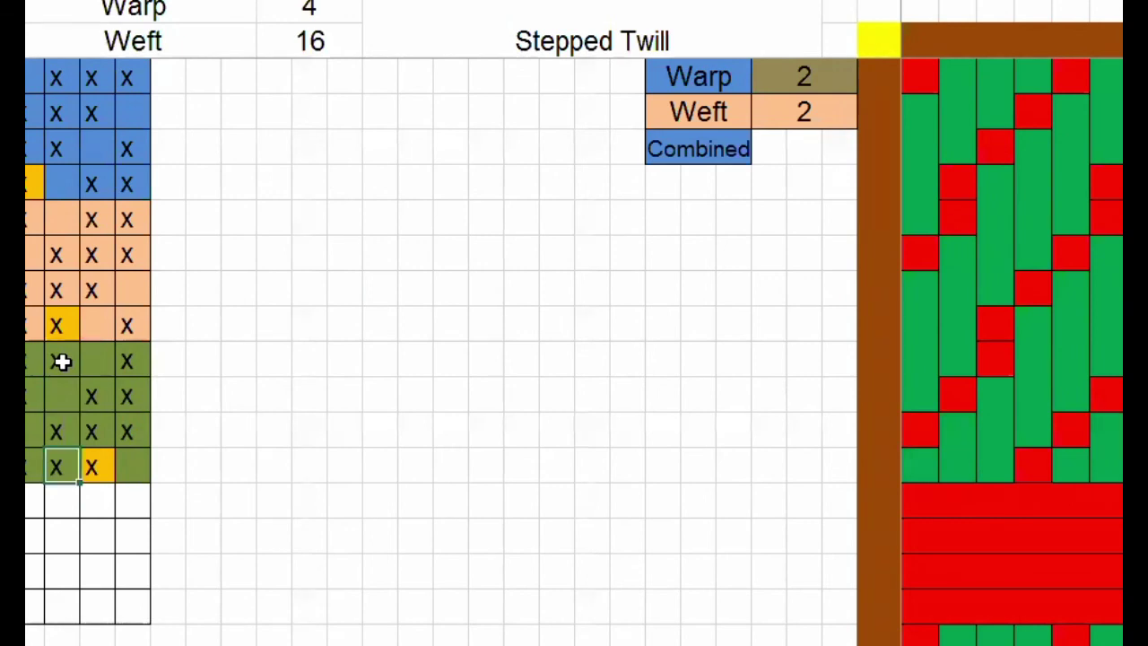
left_click(137, 608)
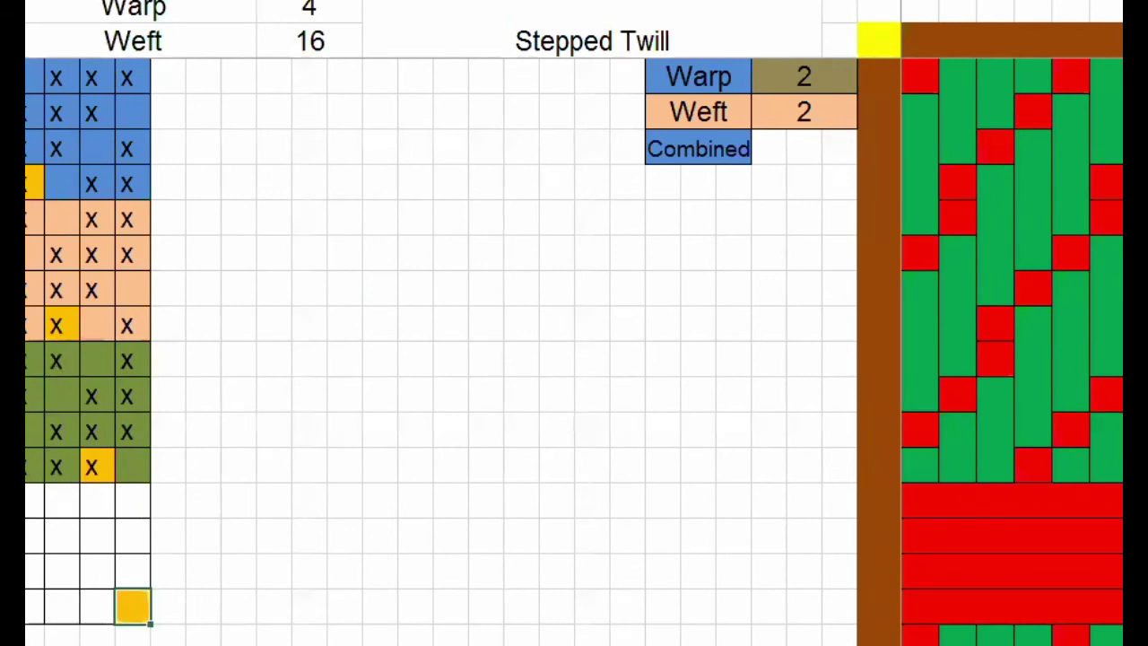
- Enter three stacked x marks in the fourth column of the last four plan rows
type("x")
key("Up")
type("x")
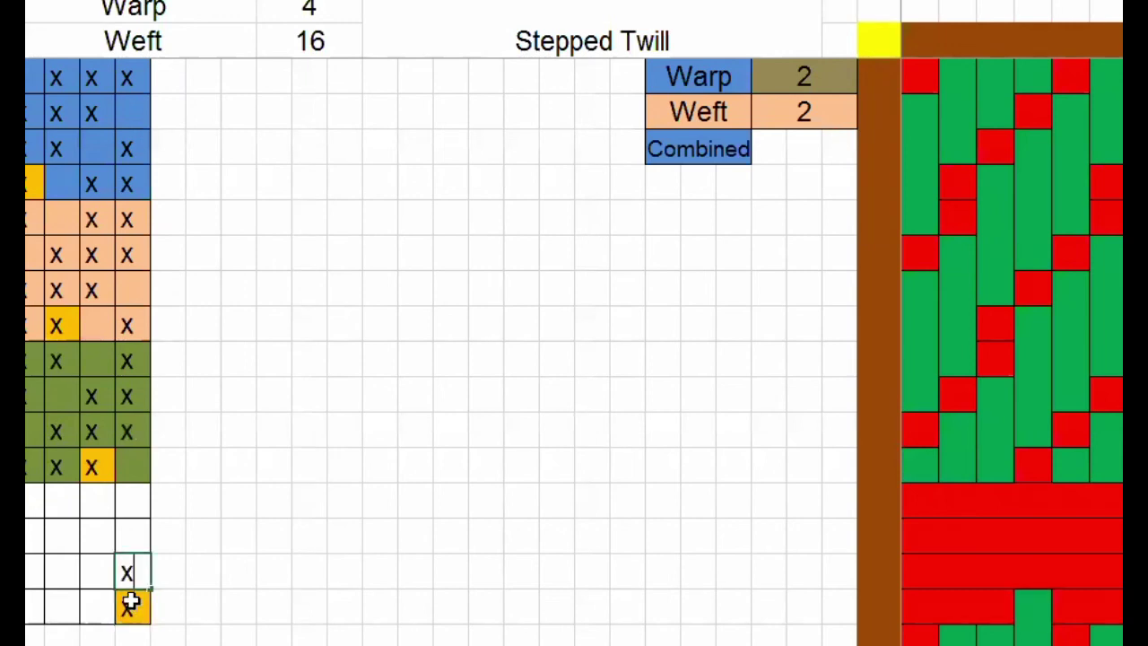
key("Up")
type("x")
key("Right")
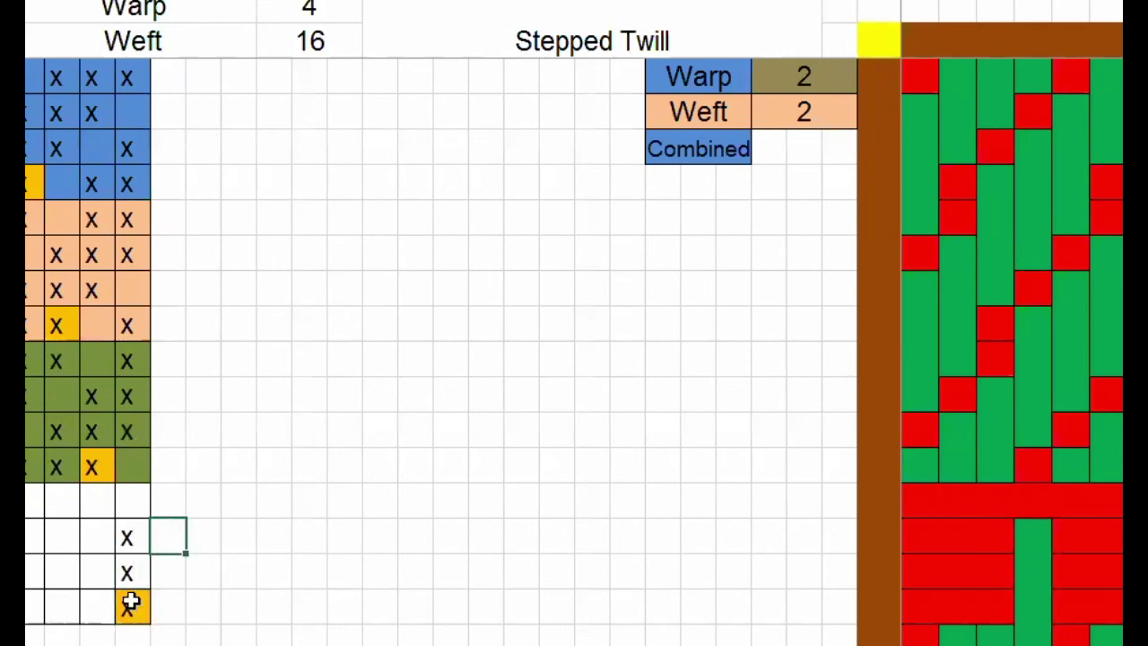
- Enter three stacked x marks in the first column of the last plan rows
left_click(27, 579)
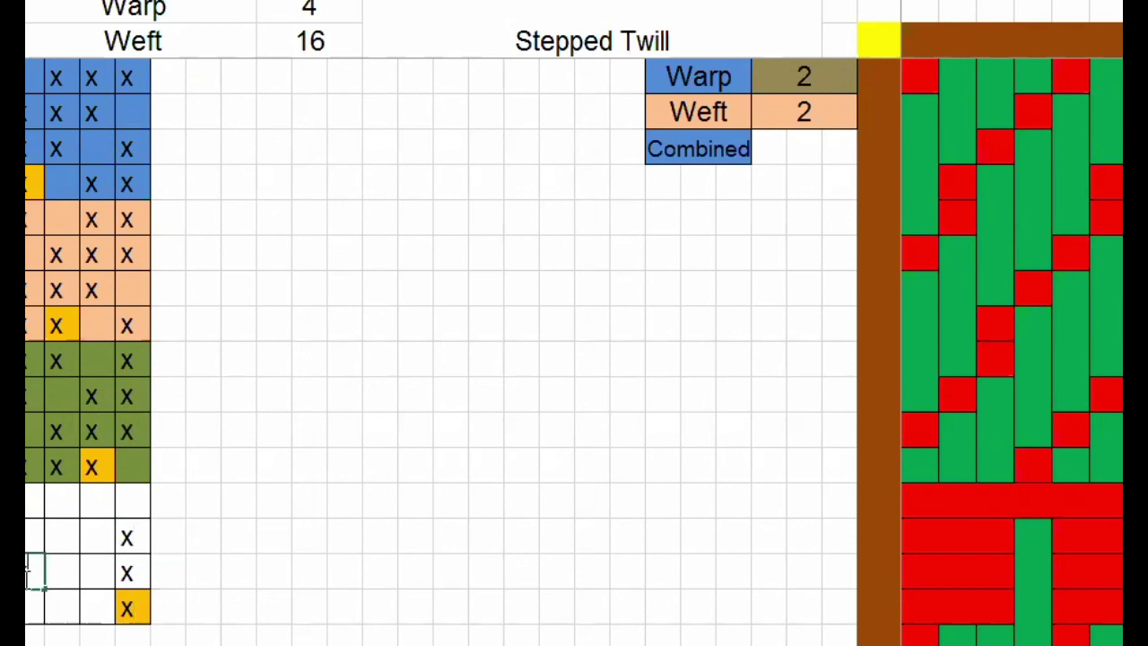
type("x")
key("Up")
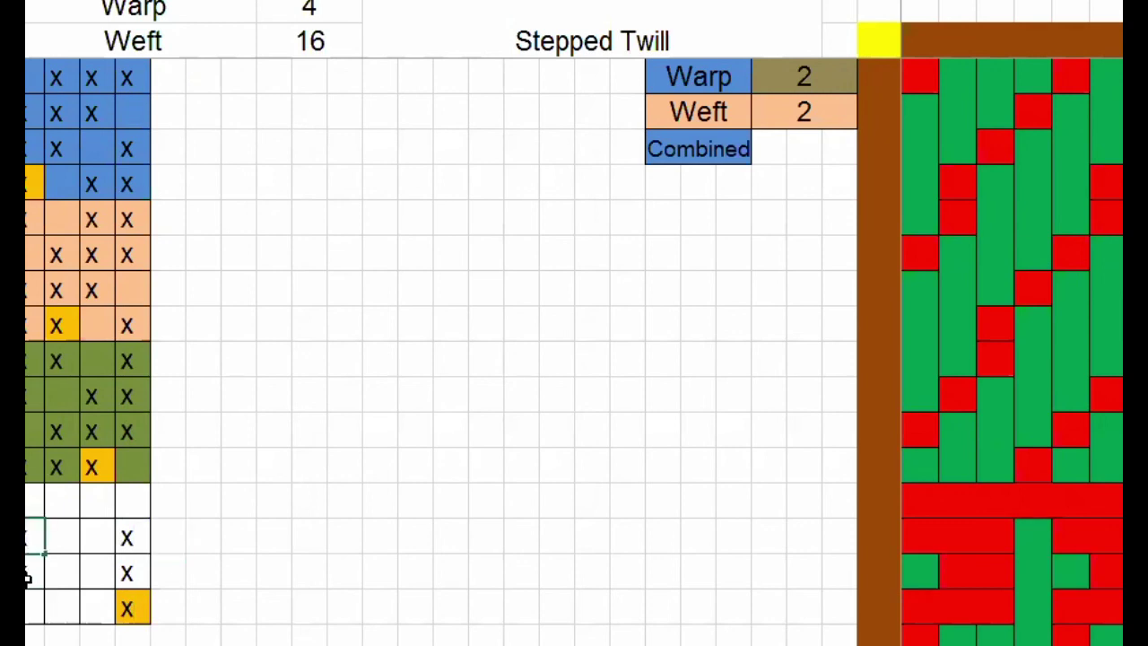
type("x")
key("Up")
type("x")
key("Right")
- Fill the remaining middle-column x marks to complete the stepped twill in rows 15–18
key("Down")
key("Down")
key("Up")
type("x")
key("Up")
type("x")
key("Down")
key("Down")
key("Down")
type("x")
key("Up")
key("Up")
key("Right")
key("Up")
type("x")
key("Down")
key("Down")
key("Down")
type("x")
key("Up")
type("x")
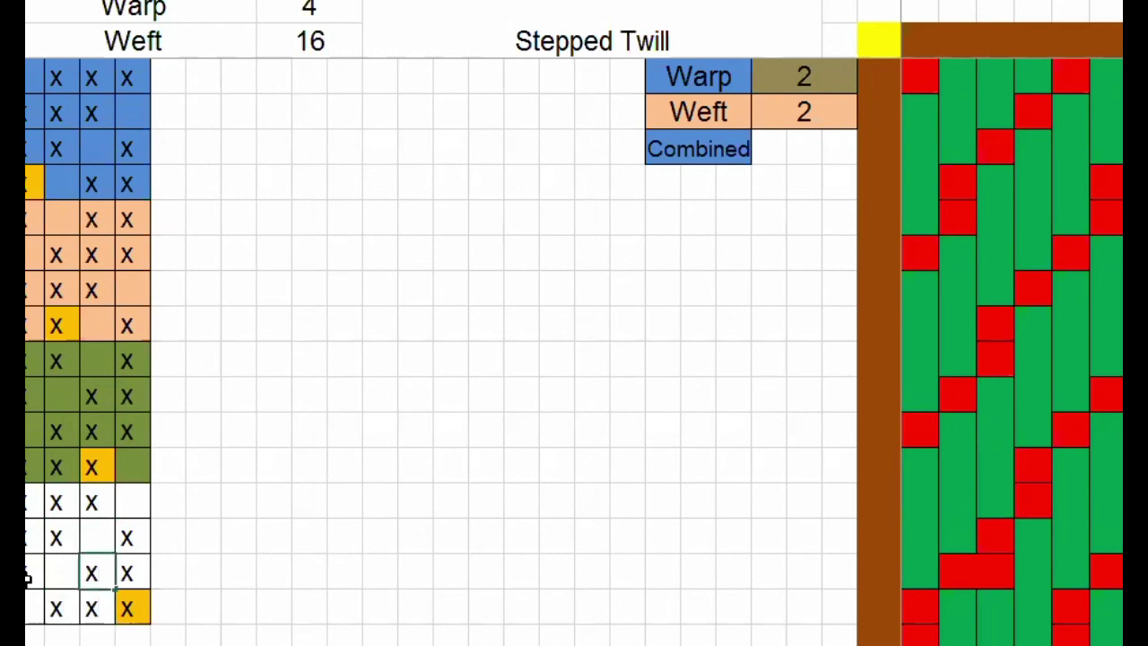
key("Down")
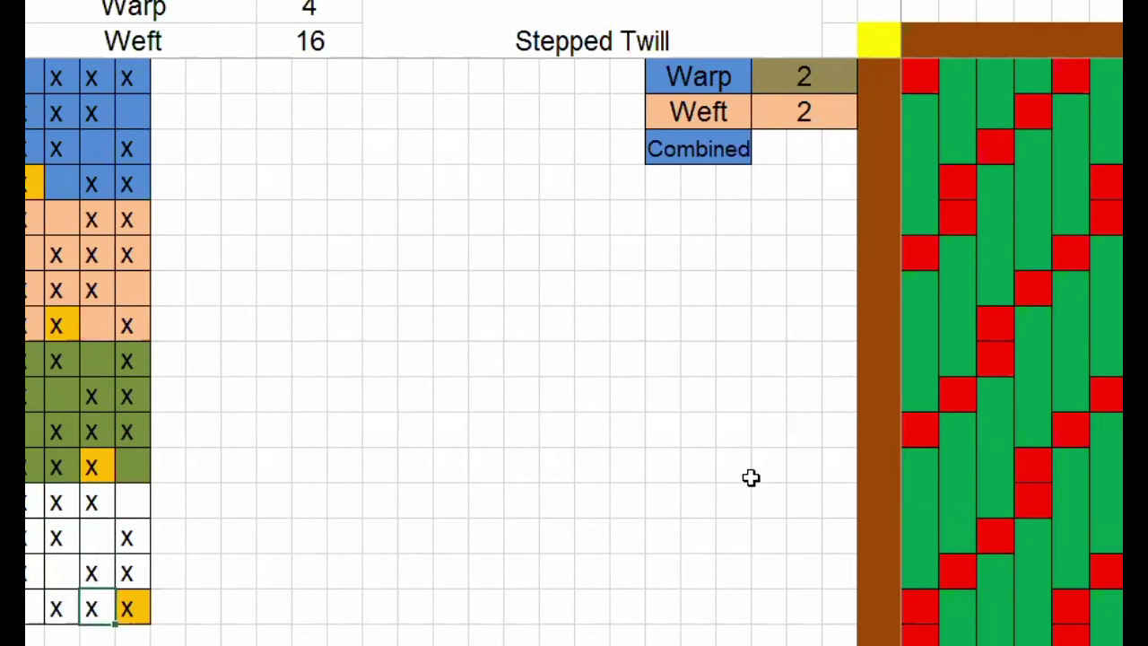
scroll(679, 443, "down", 1)
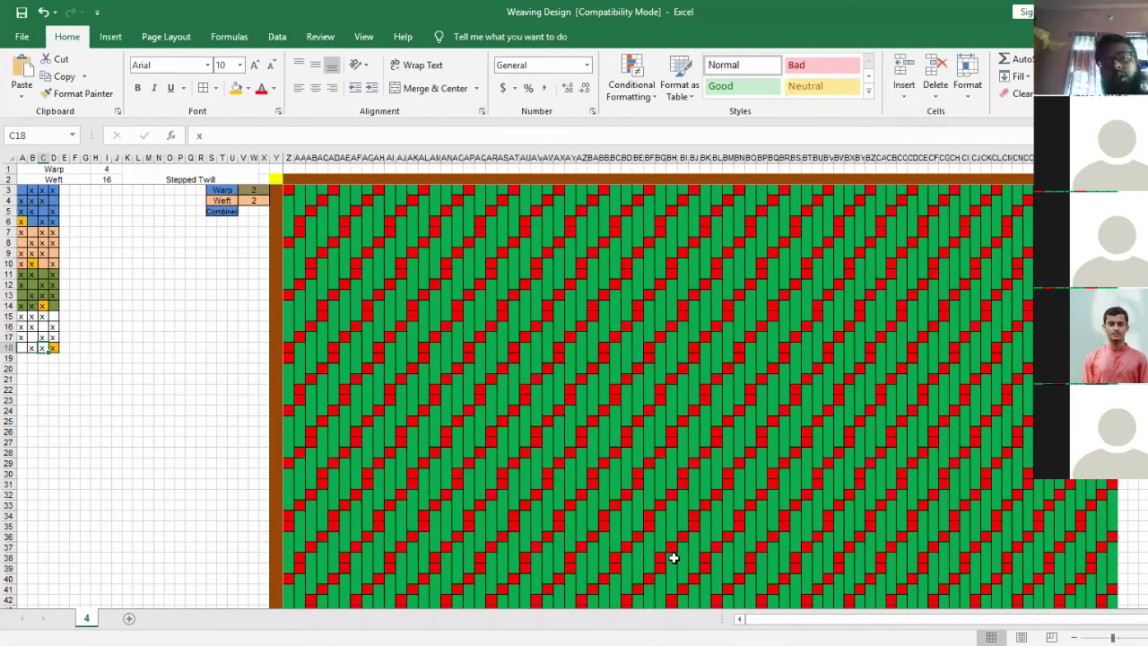
scroll(649, 558, "up", 1)
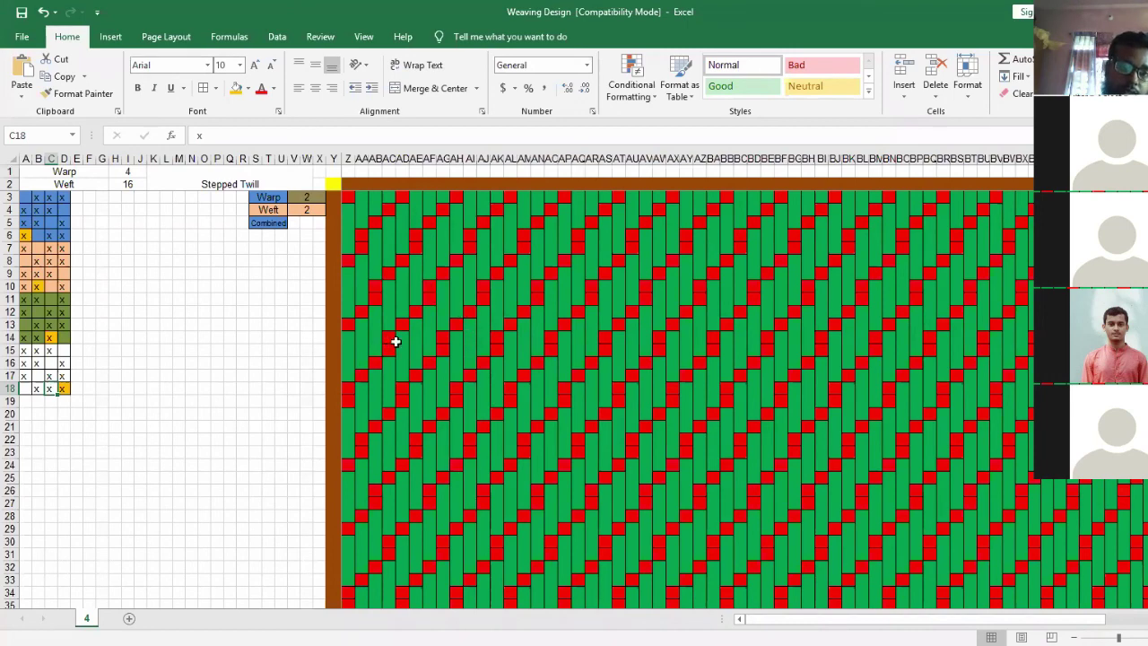
left_click_drag(400, 330, 427, 289)
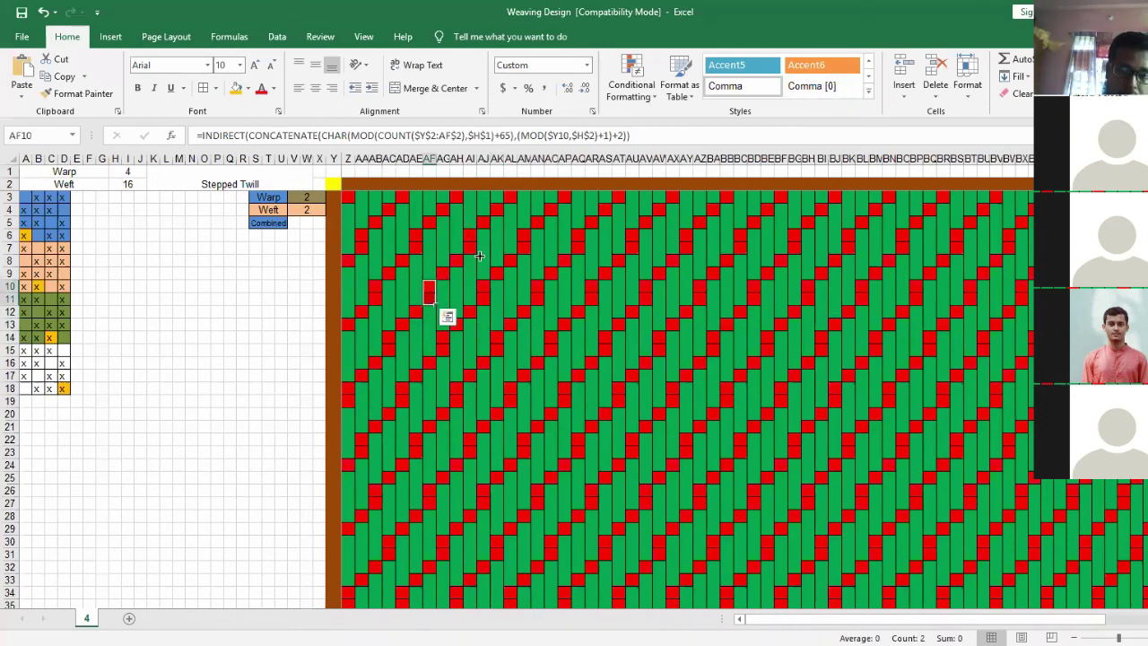
left_click(522, 300)
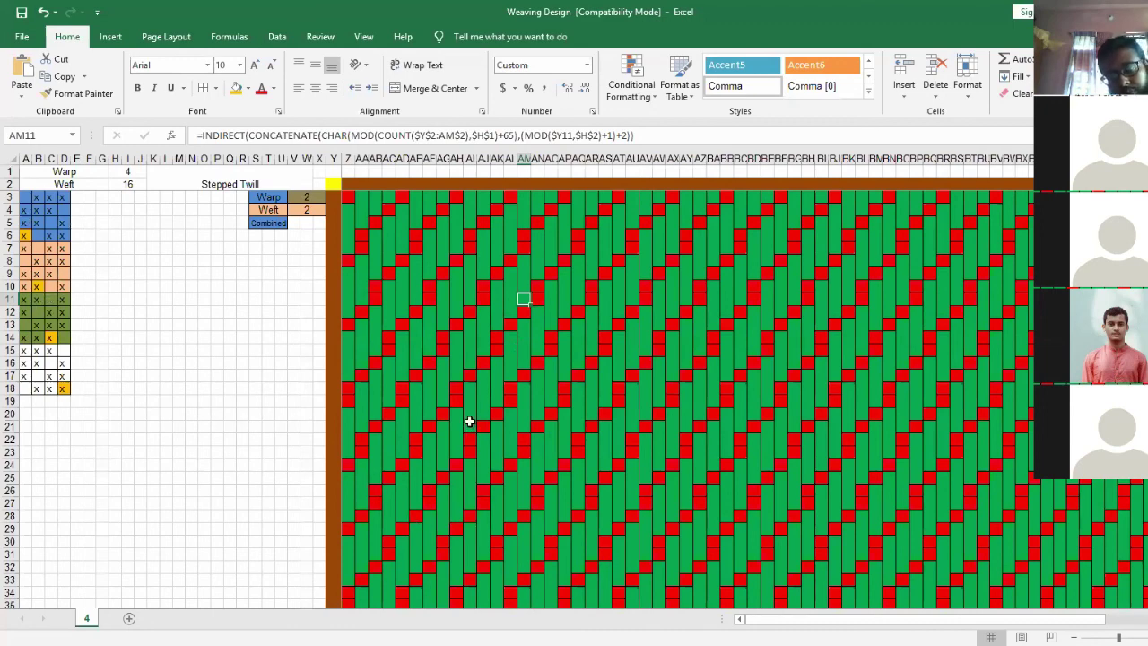
left_click(493, 378)
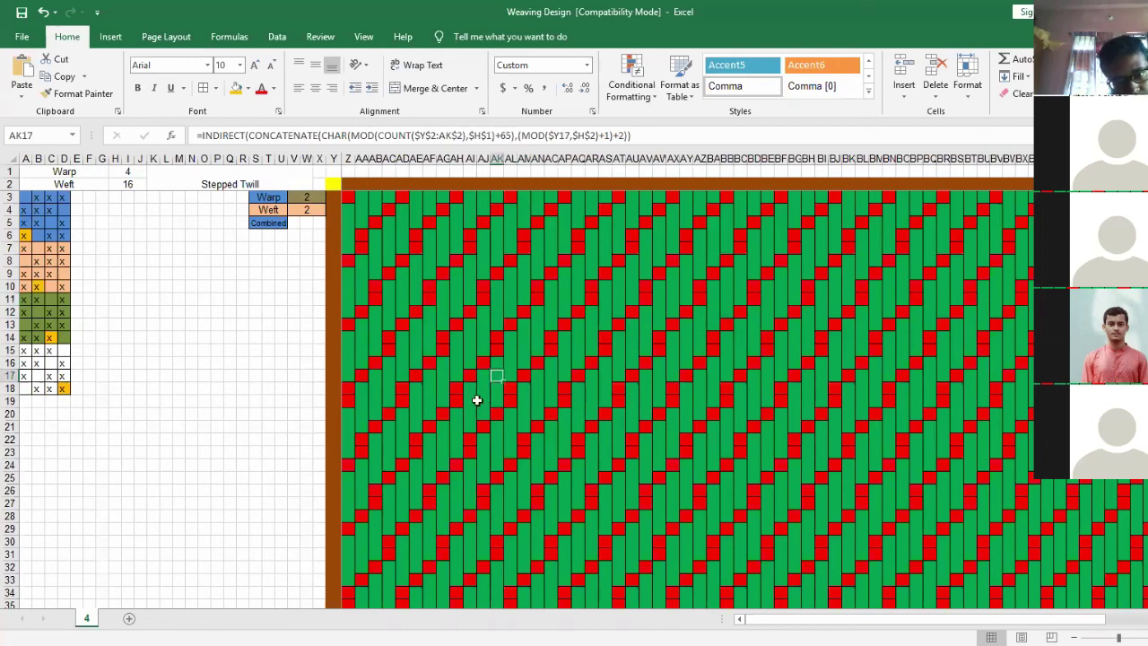
left_click_drag(466, 352, 489, 412)
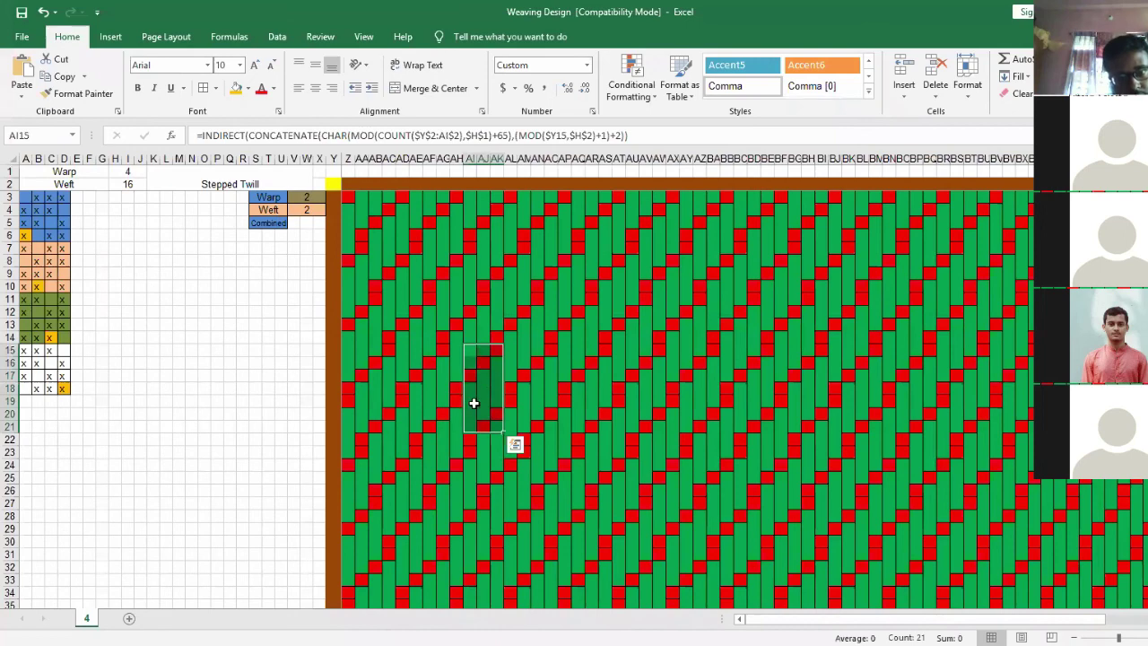
left_click(485, 389)
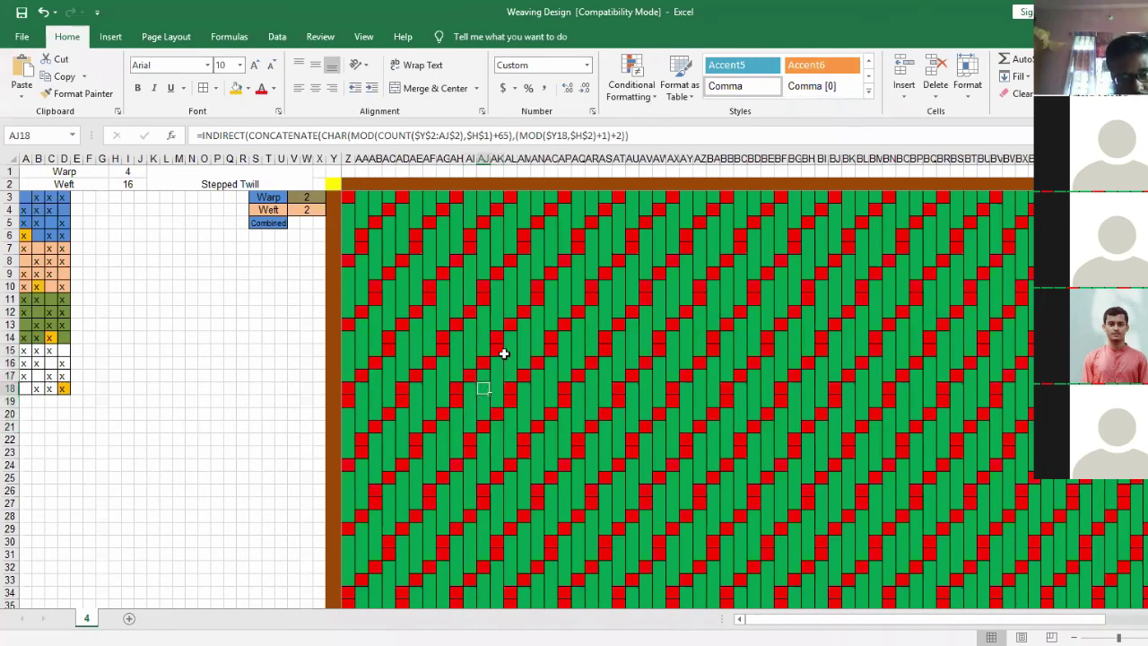
left_click_drag(511, 387, 513, 349)
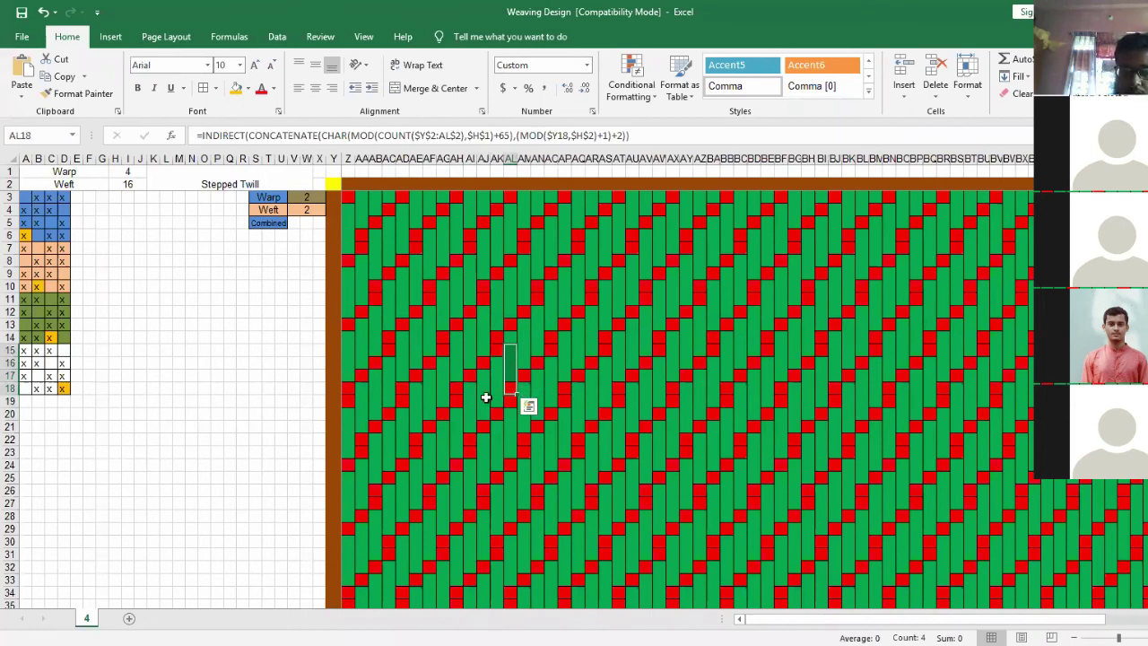
left_click(509, 375)
left_click(512, 336, "shift")
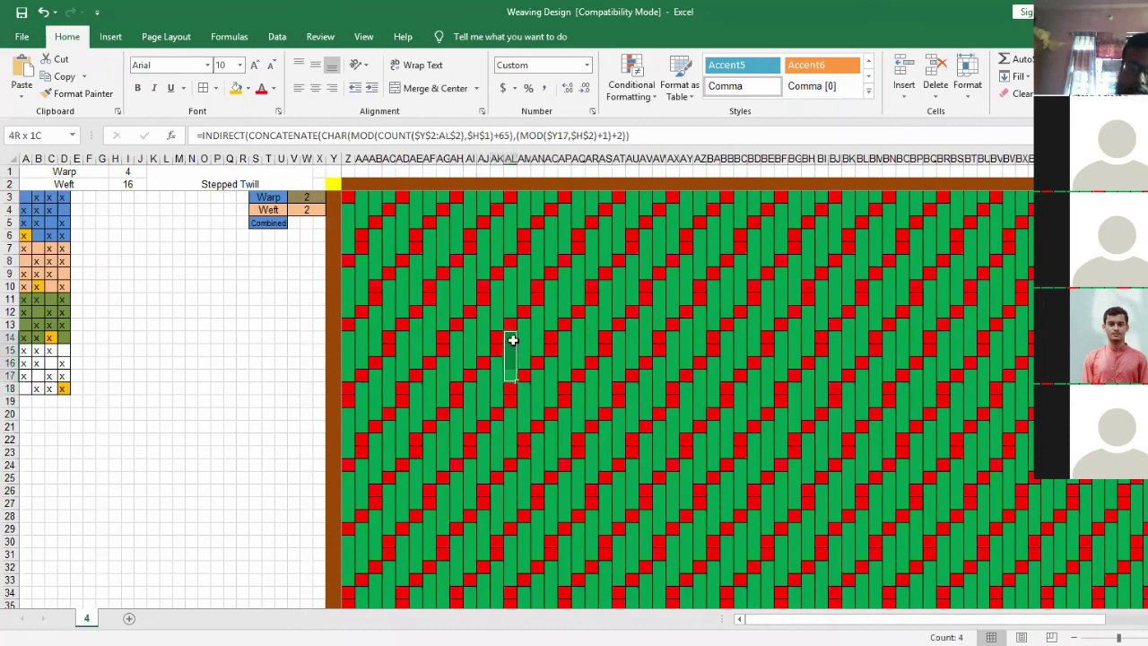
left_click(601, 463)
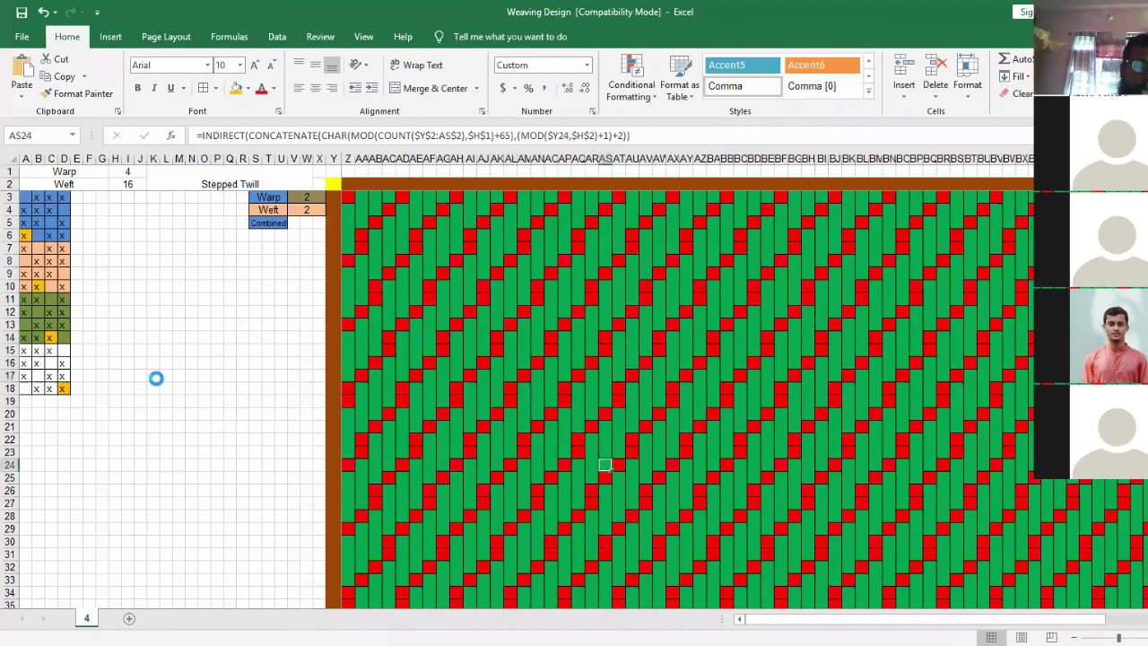
scroll(155, 379, "up", 2)
scroll(155, 380, "up", 1)
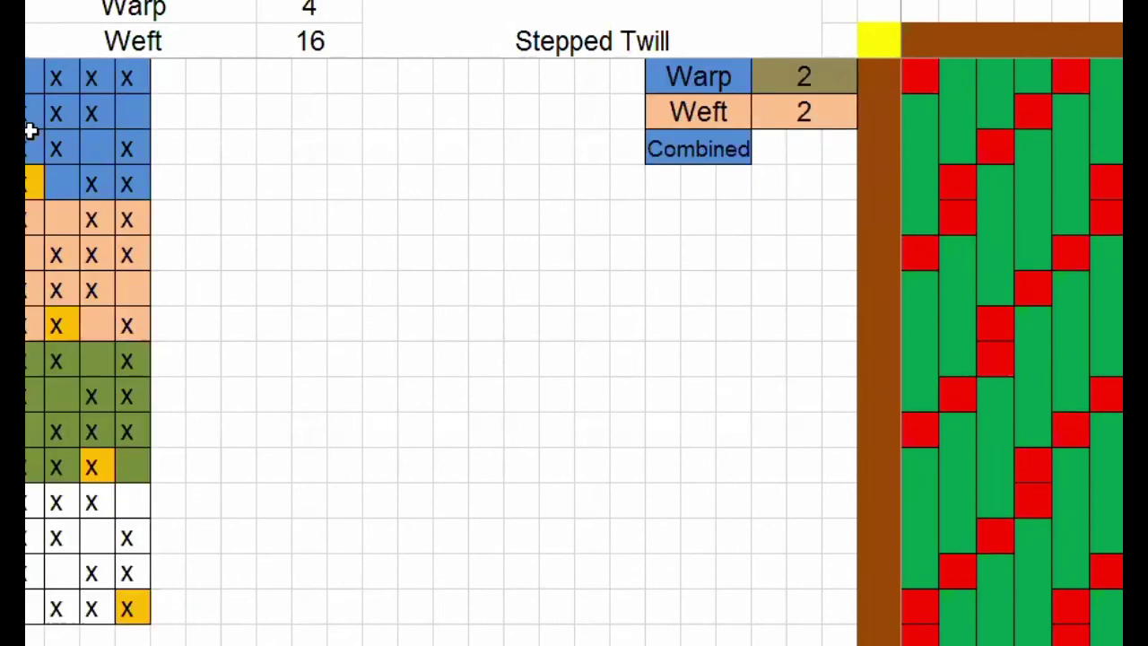
mouse_move(704, 111)
left_mouse_down()
mouse_move(691, 110)
mouse_move(768, 107)
left_mouse_up()
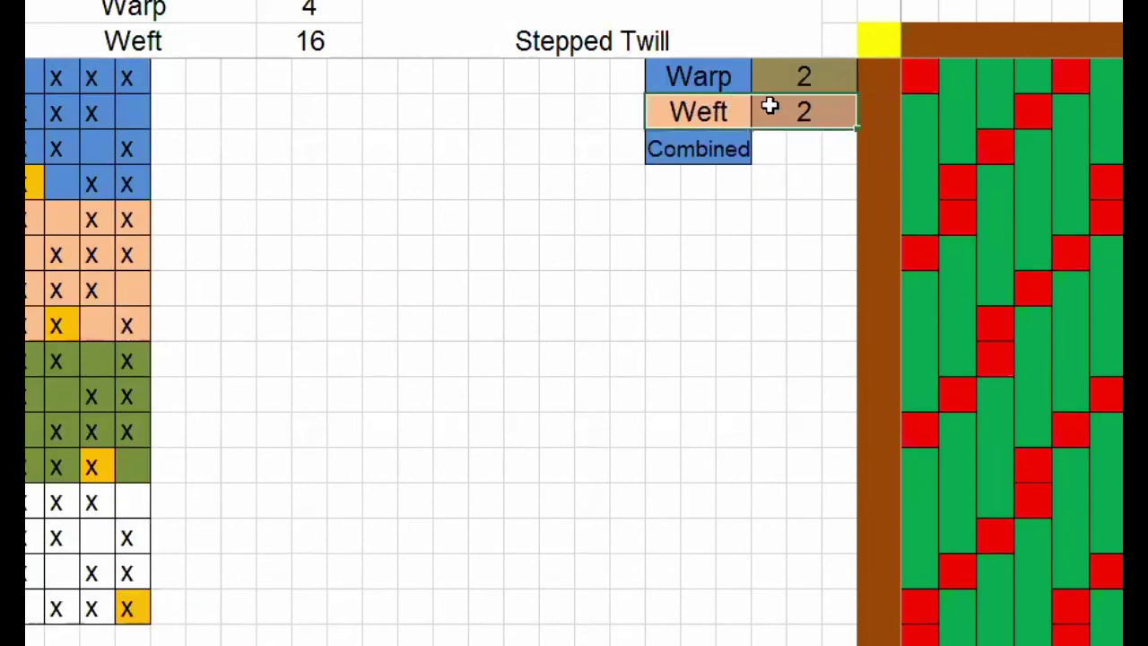
left_click(337, 295)
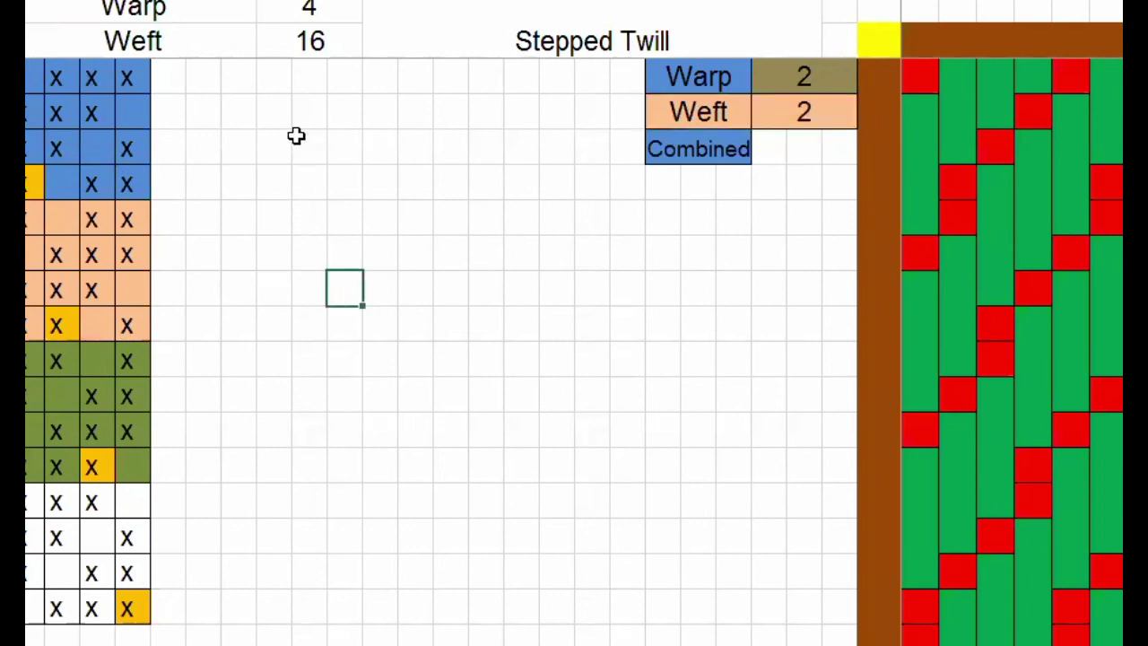